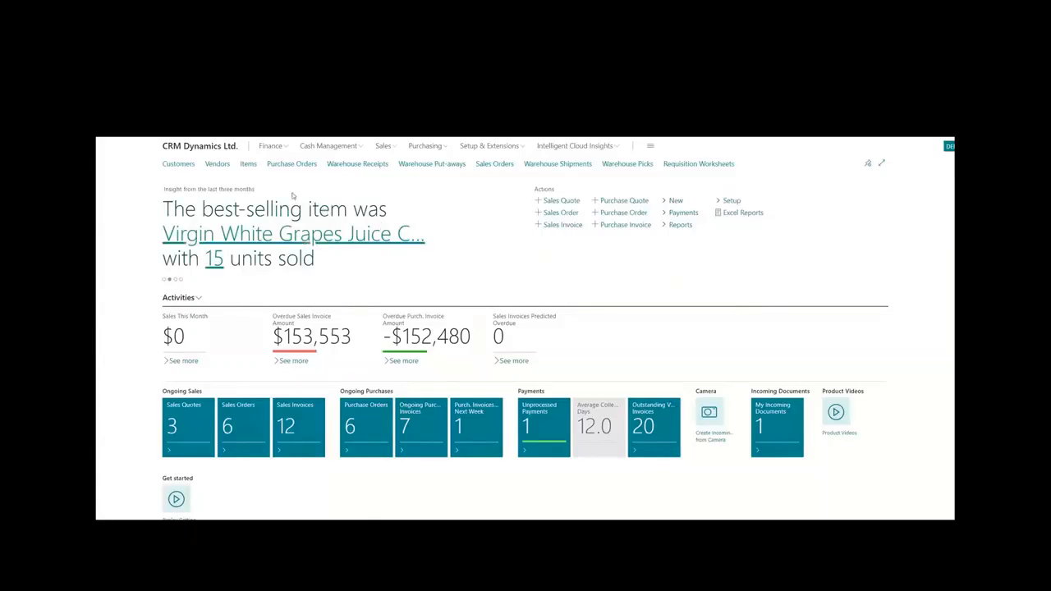
Step: Open the Sales Orders list from the home page's navigation links, and return to the home page
{"action": "left_click", "coordinate": [504, 169]}
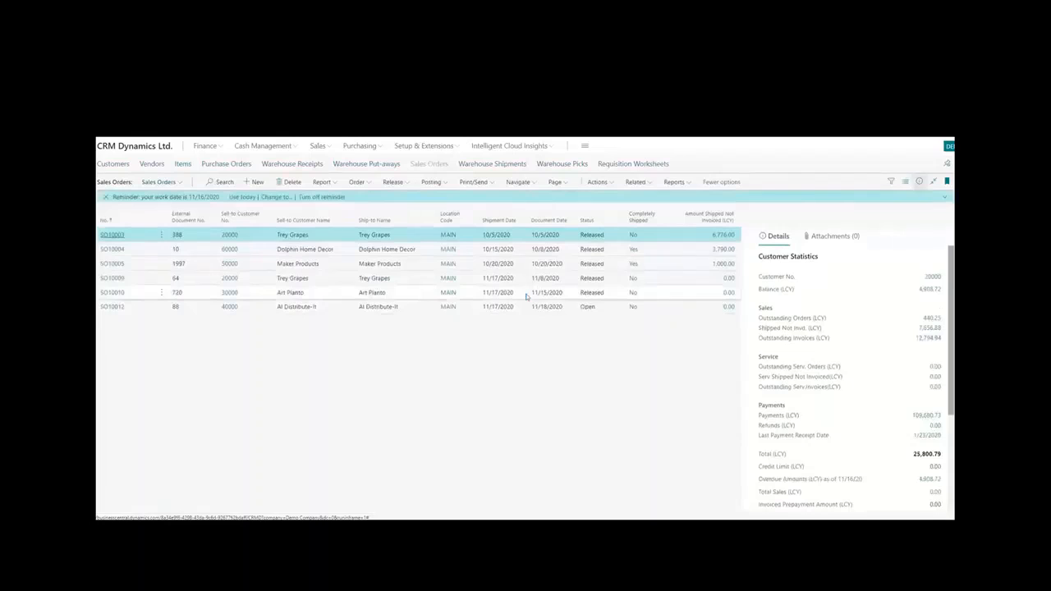
{"action": "left_click", "coordinate": [129, 152]}
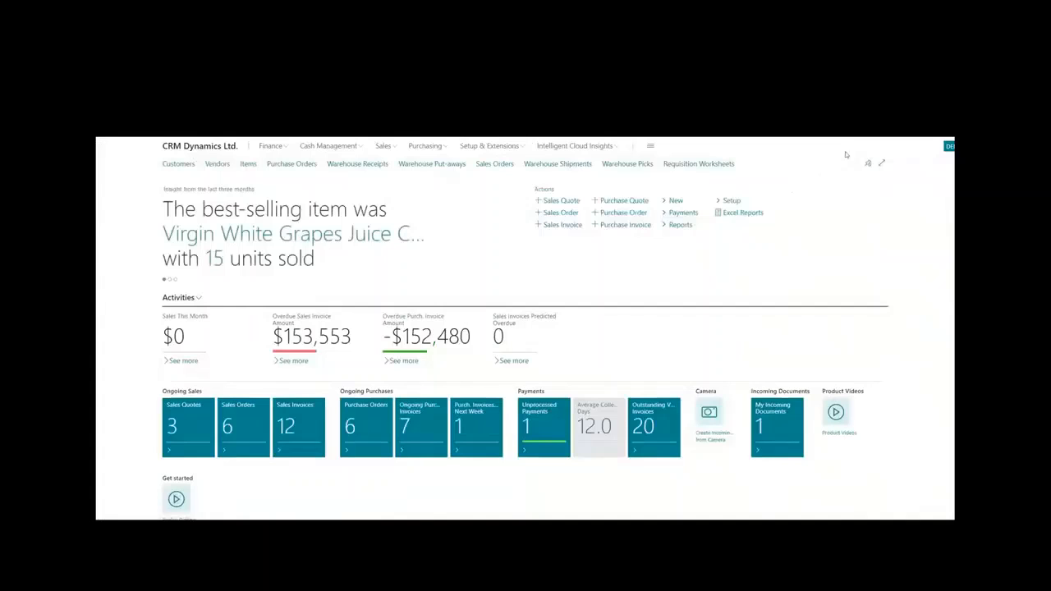
Step: Search the application's pages and tasks for the abbreviated term "sal ord"
{"action": "left_click", "coordinate": [860, 135]}
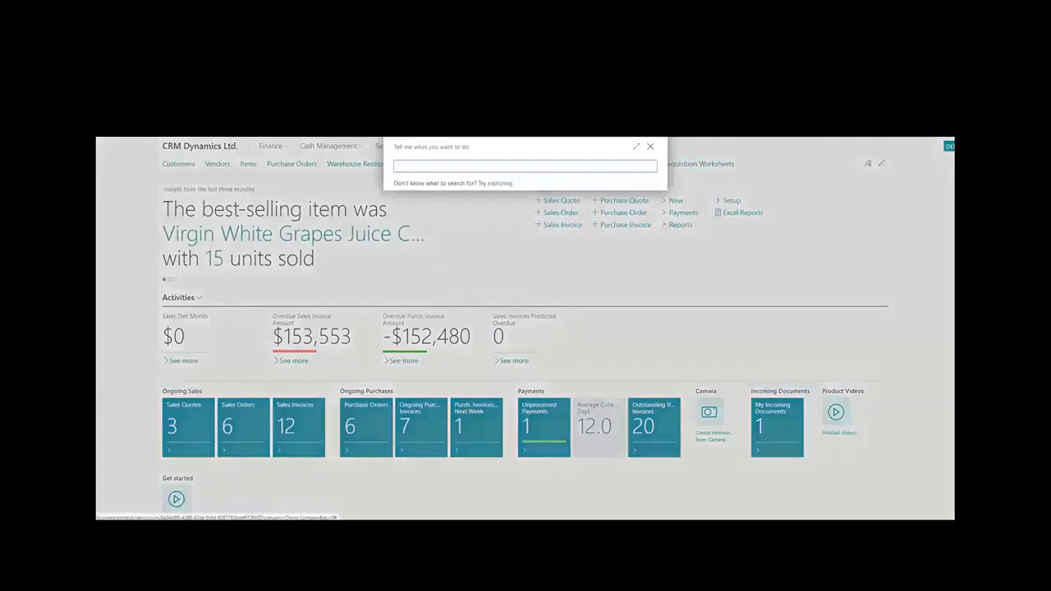
{"action": "type", "text": "sales o"}
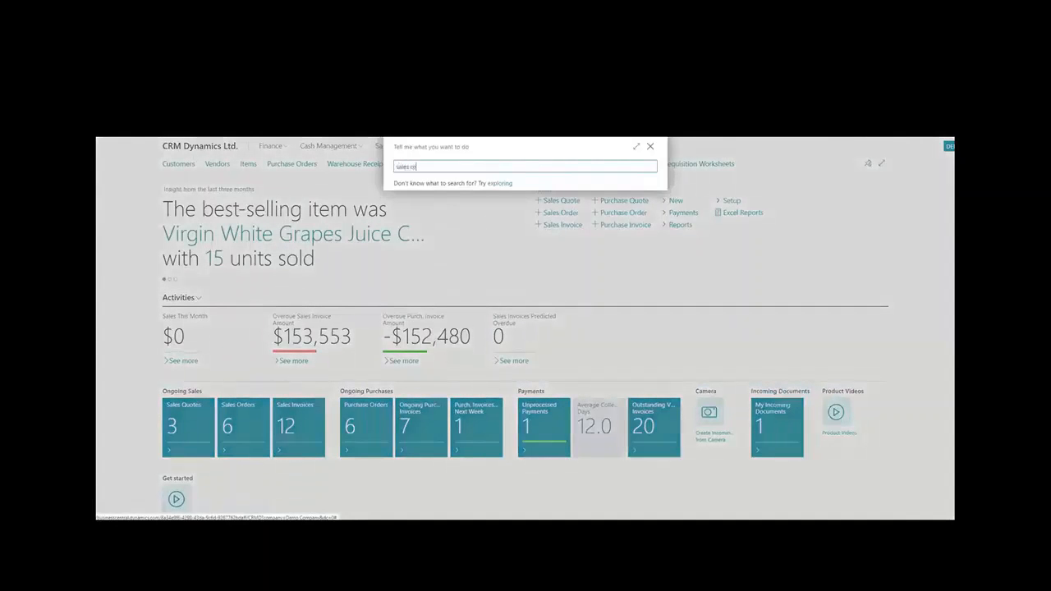
{"action": "type", "text": "r"}
{"action": "key", "text": "Left"}
{"action": "key", "text": "Left"}
{"action": "key", "text": "Left"}
{"action": "key", "text": "BackSpace"}
{"action": "key", "text": "BackSpace"}
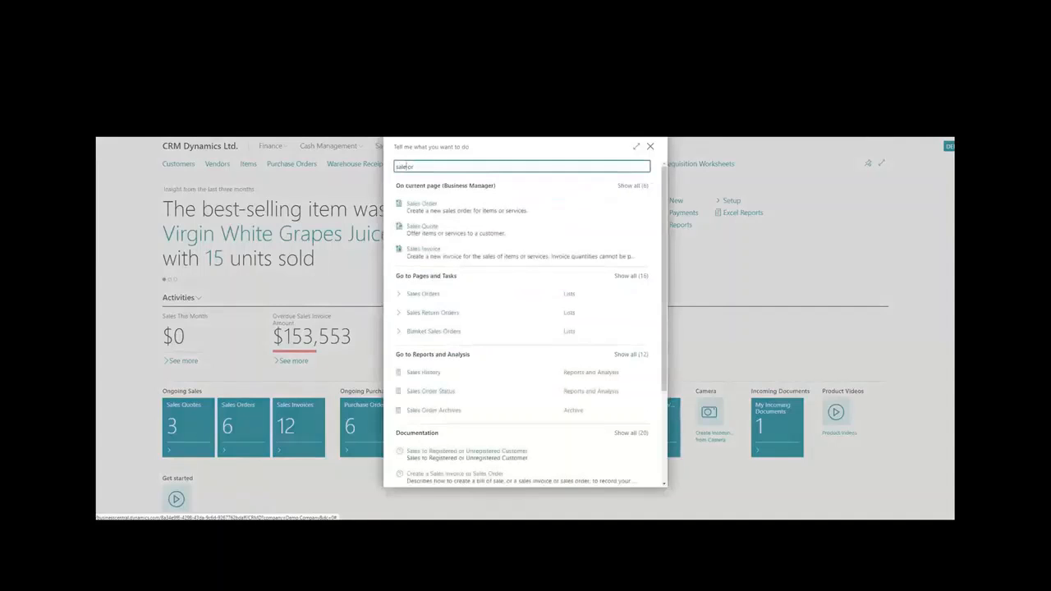
{"action": "key", "text": "End"}
{"action": "type", "text": "d"}
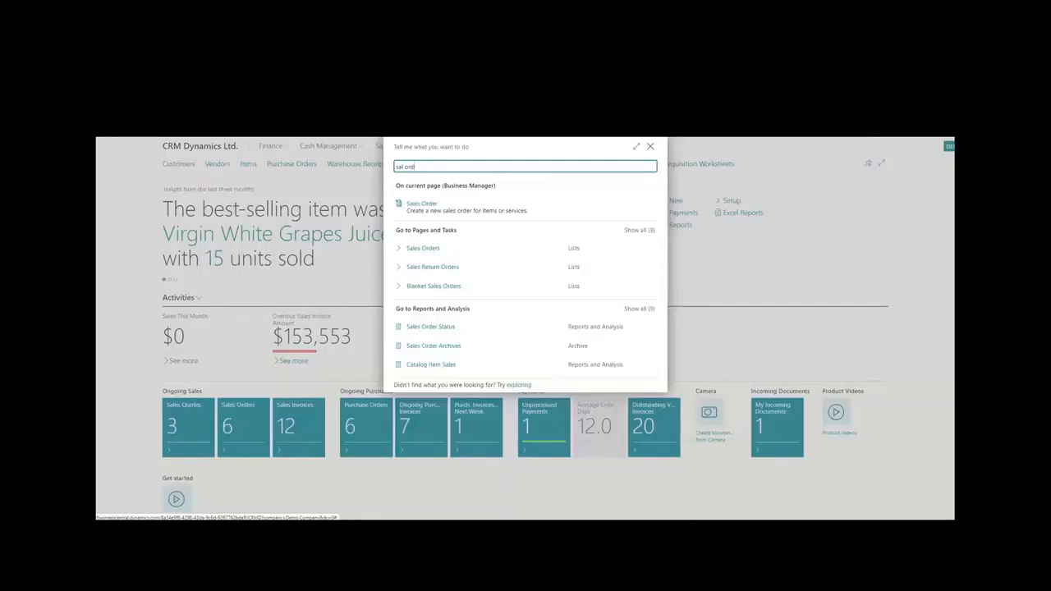
Step: Replace the search term with "ord sal" and open the Sales Orders list from the results
{"action": "key", "text": "ctrl+a"}
{"action": "type", "text": "ord sal"}
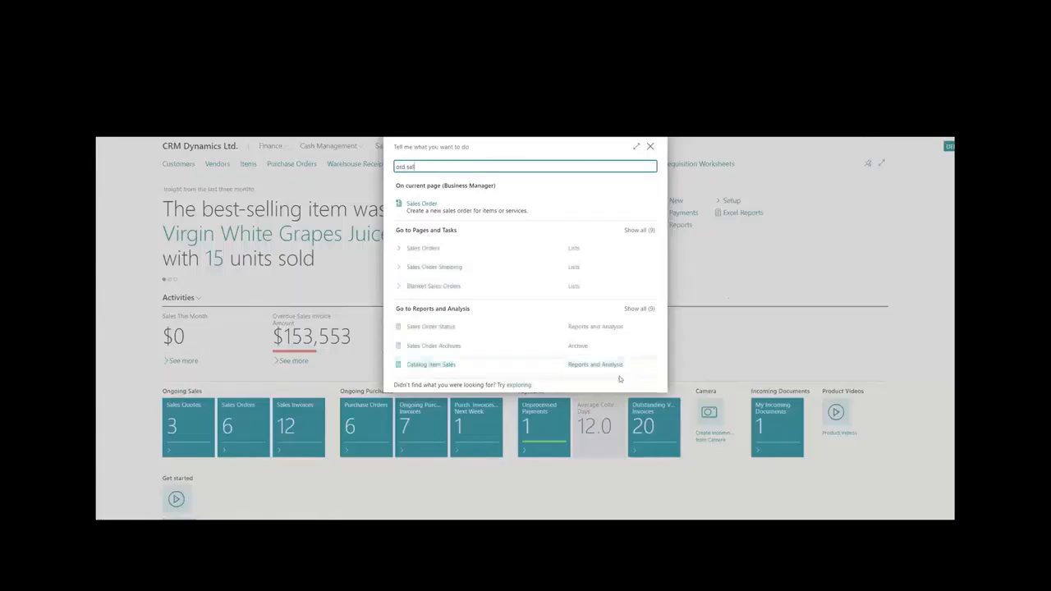
{"action": "left_click", "coordinate": [445, 251]}
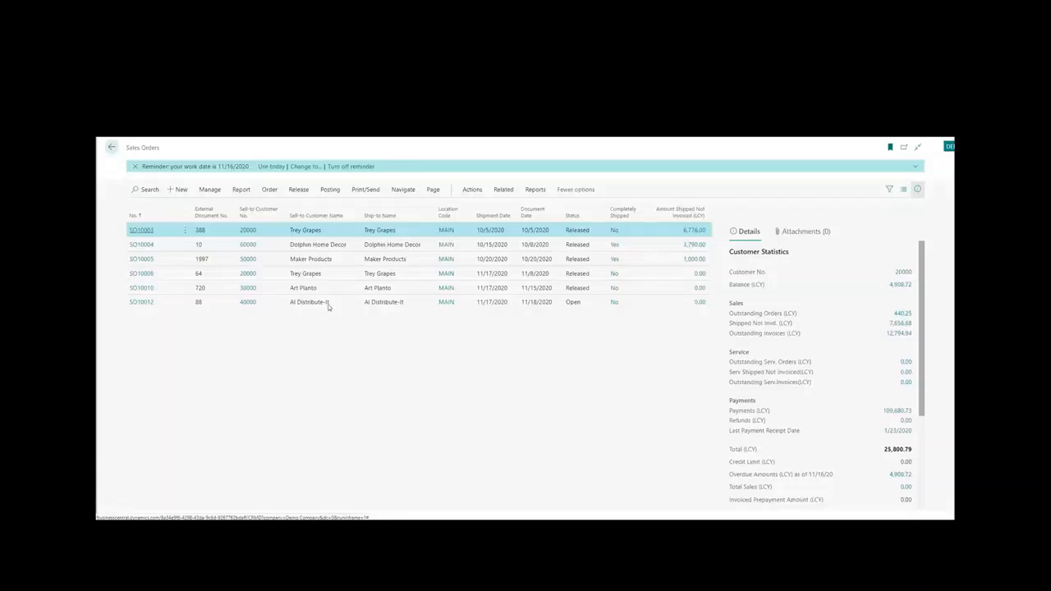
Step: Go back home, reopen the sales orders through the Ongoing Sales figures, and open the AI Distribute-It order
{"action": "left_click", "coordinate": [114, 146]}
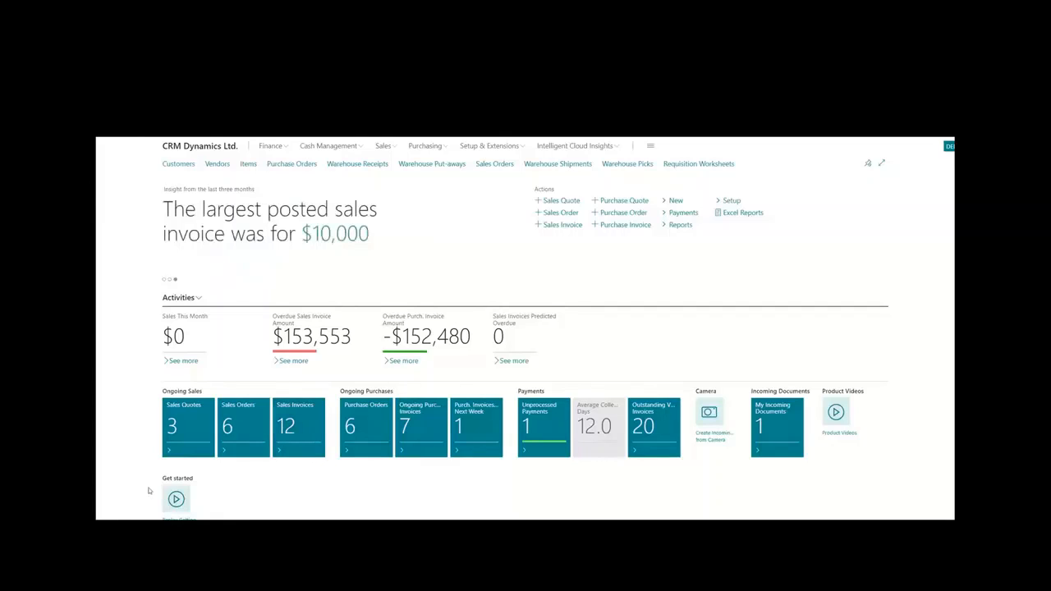
{"action": "left_click", "coordinate": [257, 433]}
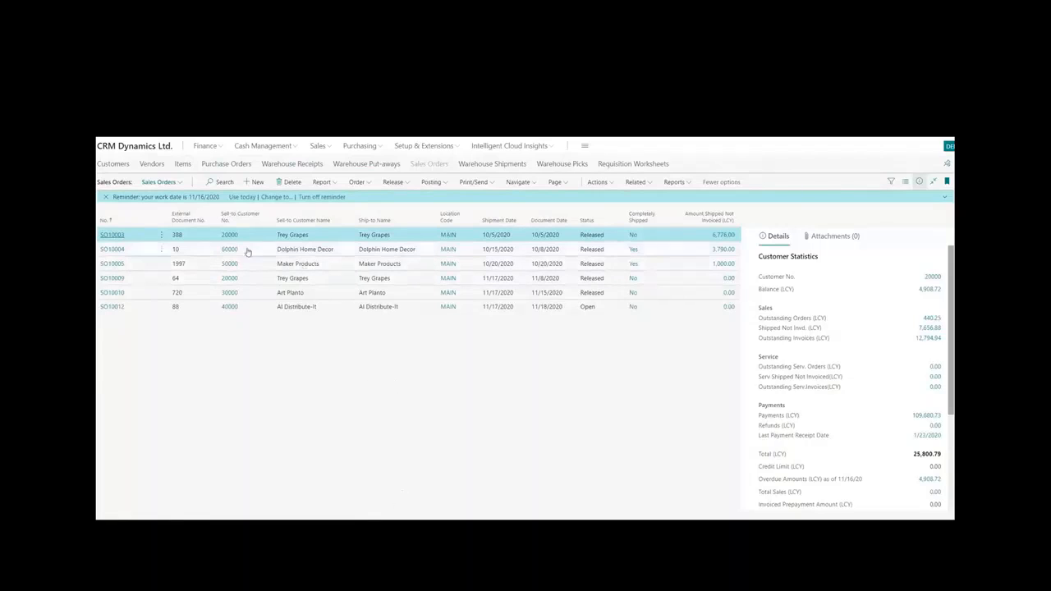
{"action": "left_click", "coordinate": [116, 307]}
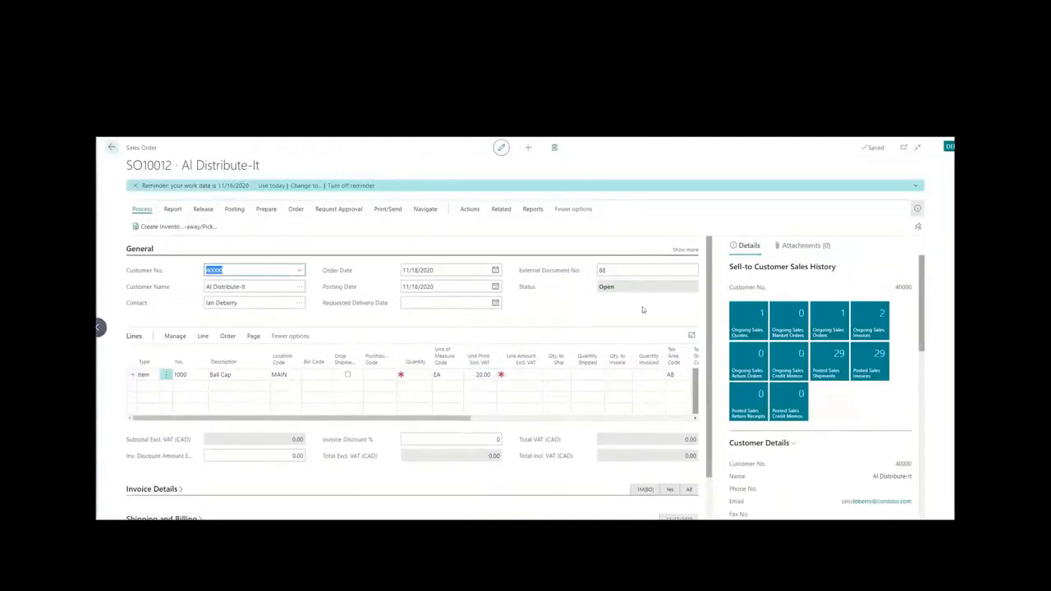
Step: Dismiss the work date reminder on the order and examine its sales history, customer details and sales line details
{"action": "left_click", "coordinate": [278, 186]}
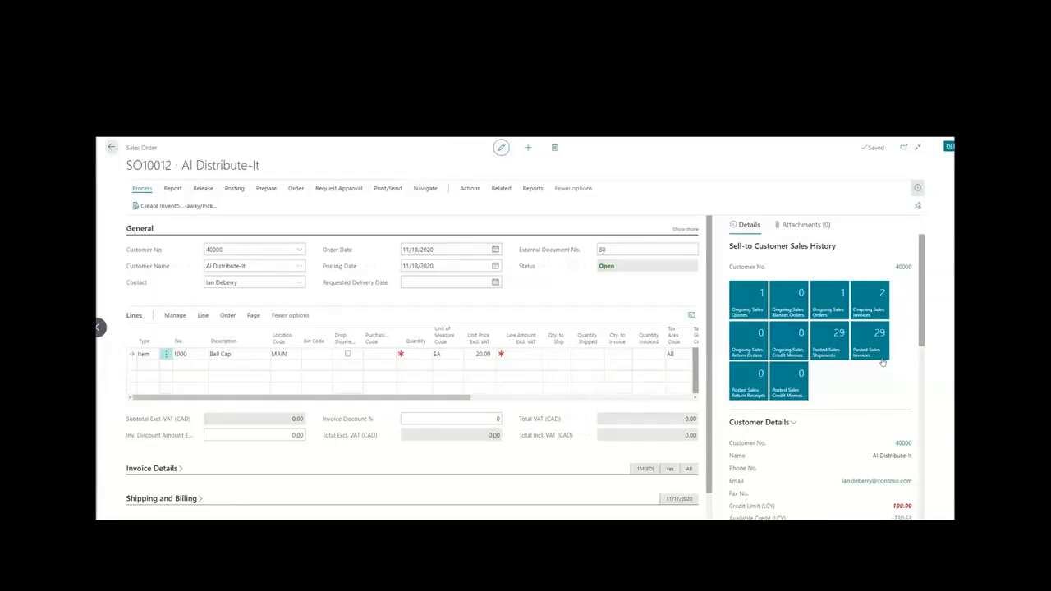
{"action": "scroll", "coordinate": [883, 361], "scroll_direction": "down", "scroll_amount": 1}
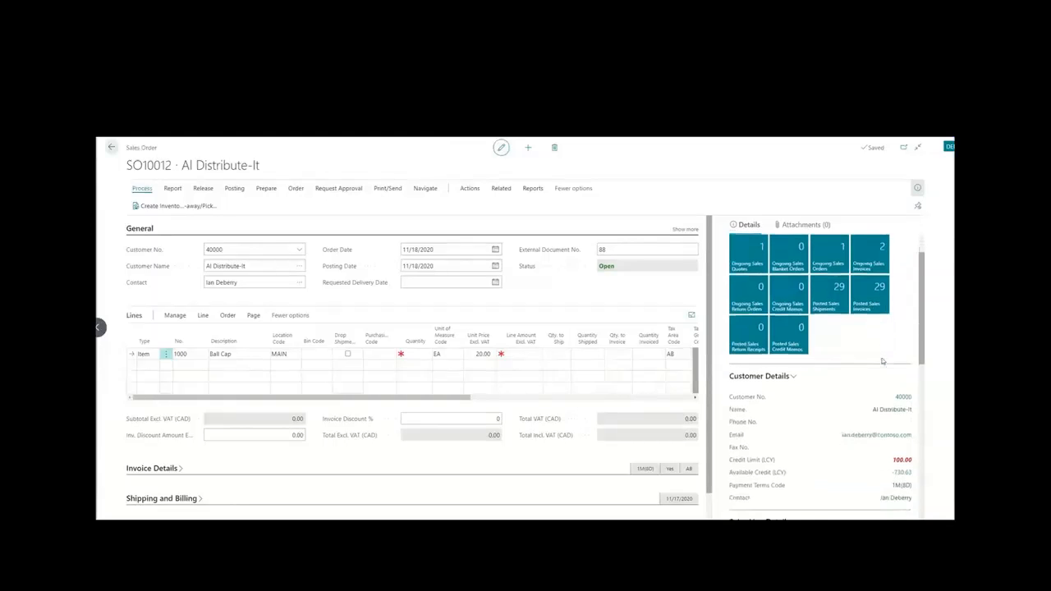
{"action": "scroll", "coordinate": [883, 361], "scroll_direction": "down", "scroll_amount": 2}
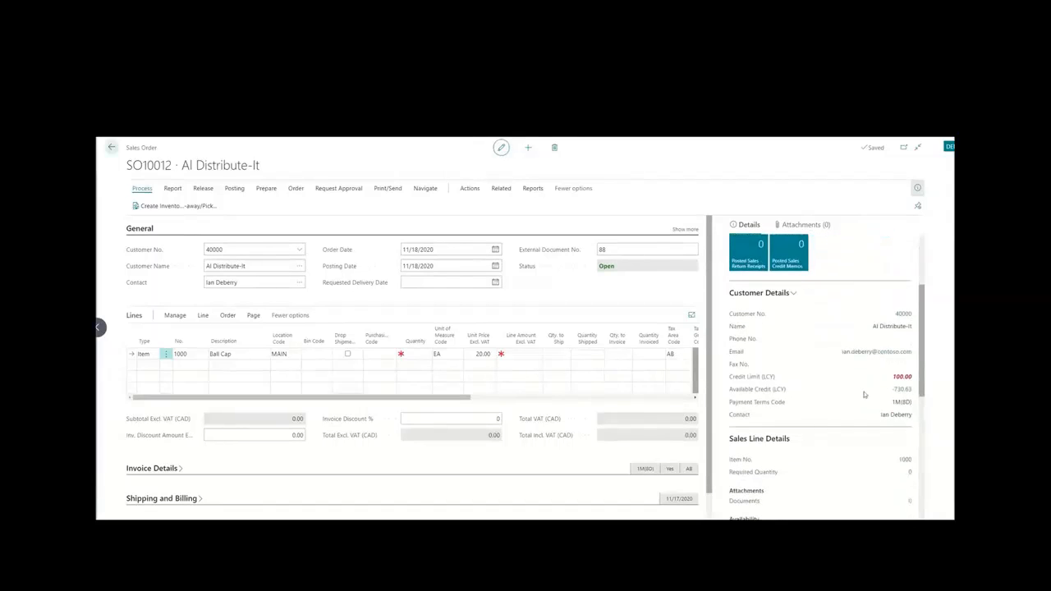
{"action": "scroll", "coordinate": [864, 395], "scroll_direction": "down", "scroll_amount": 2}
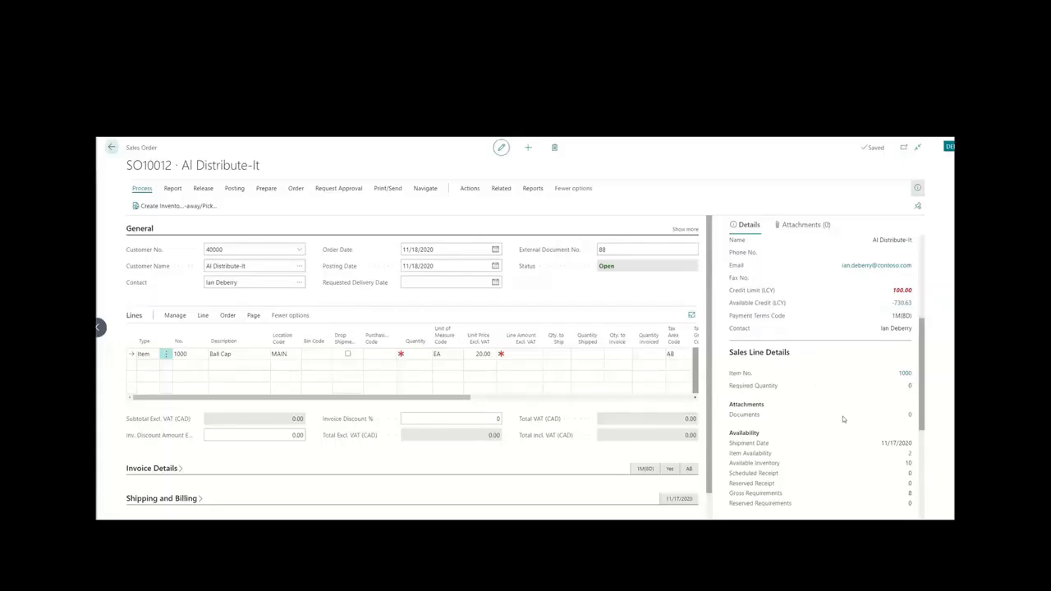
Step: Return to the sales orders list and search it for 64
{"action": "left_click", "coordinate": [111, 147]}
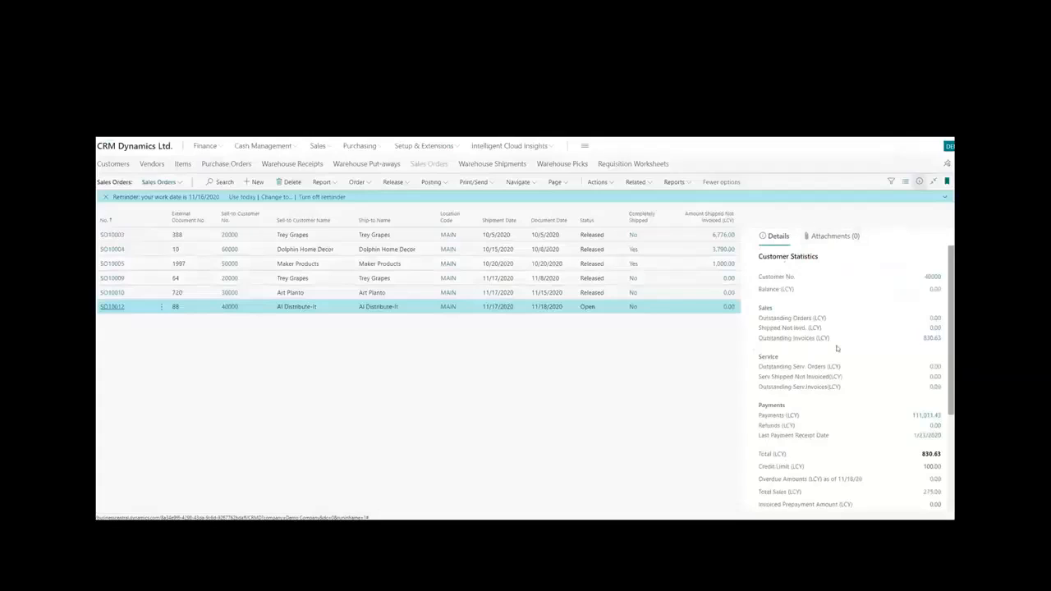
{"action": "left_click", "coordinate": [336, 297]}
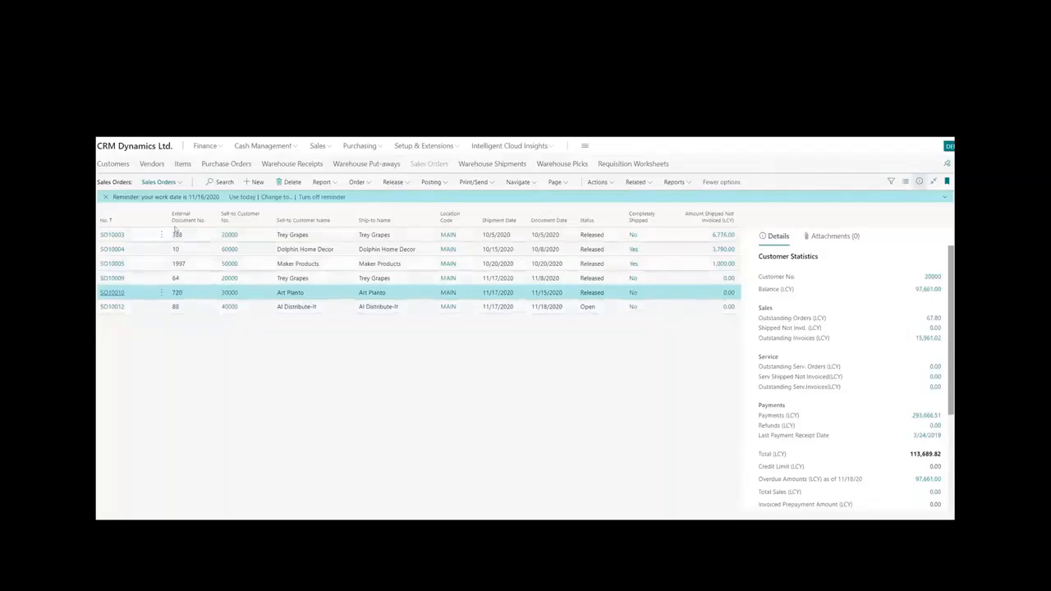
{"action": "left_click", "coordinate": [218, 181]}
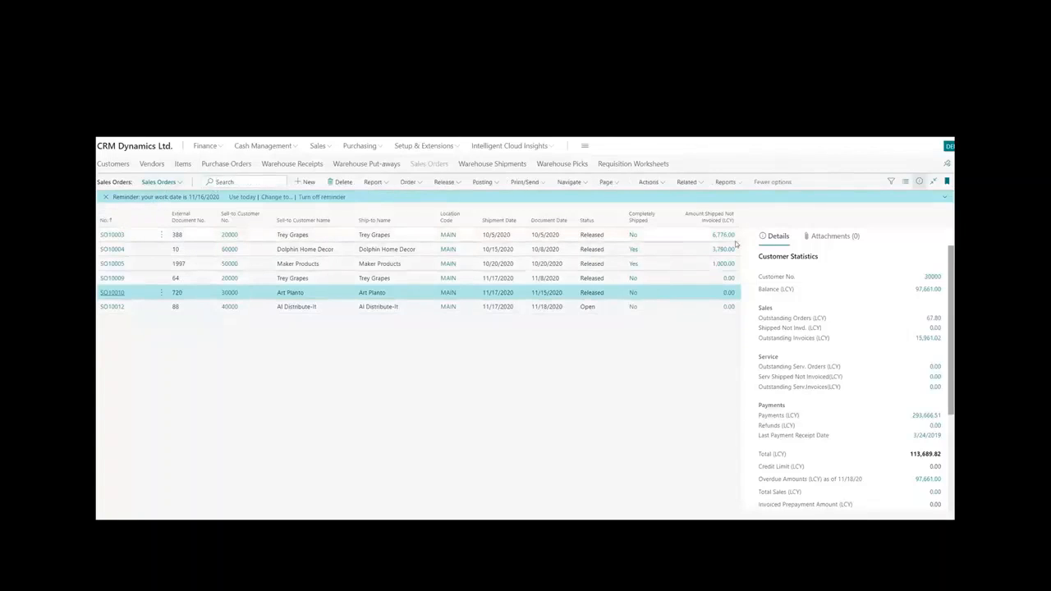
{"action": "type", "text": "64"}
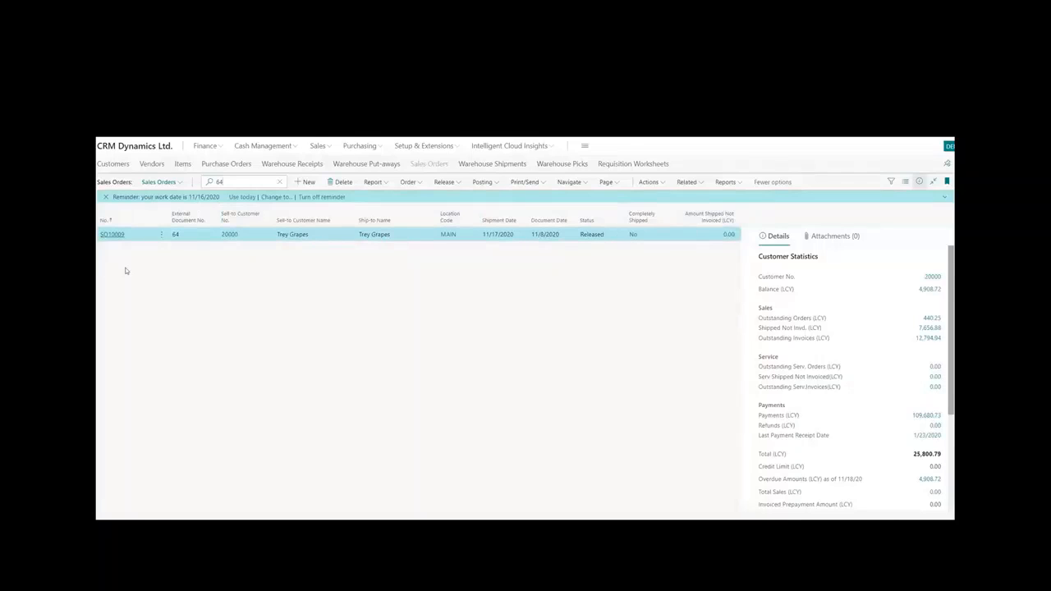
Step: Dismiss the work date reminder above the list and clear the list search
{"action": "left_click", "coordinate": [232, 198]}
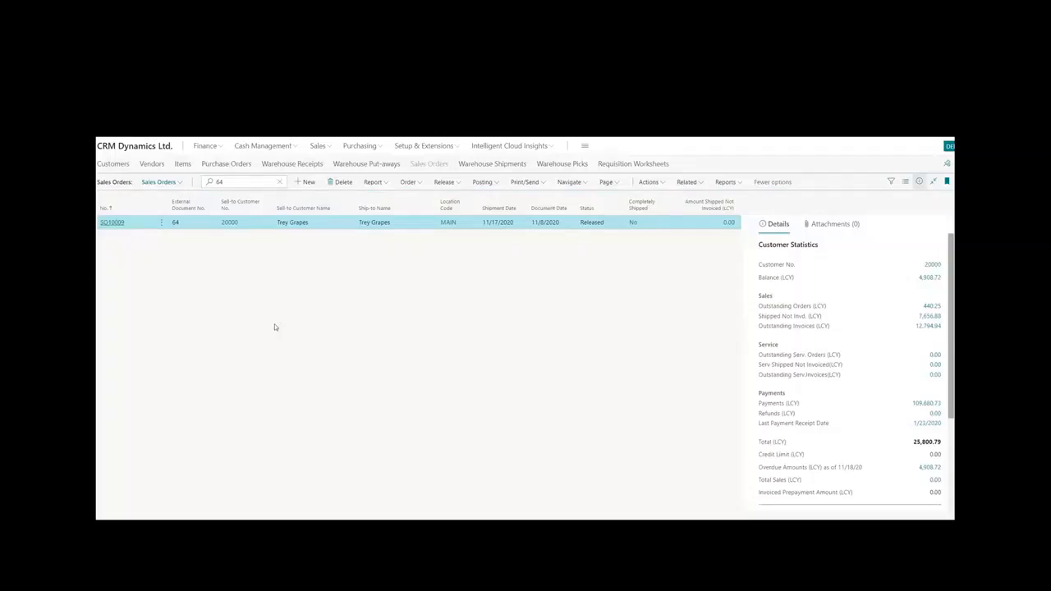
{"action": "left_click", "coordinate": [281, 183]}
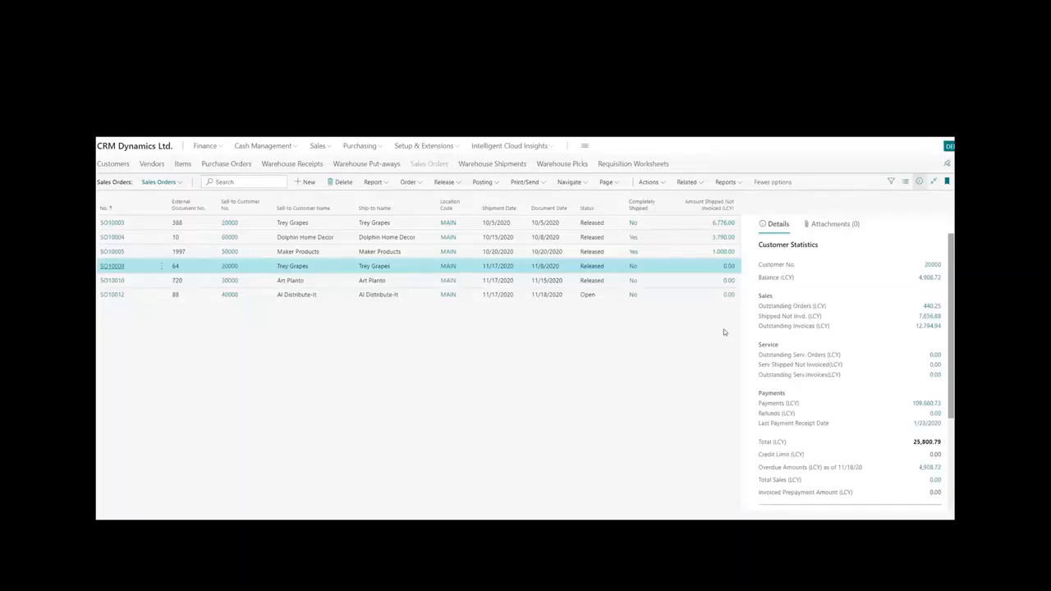
Step: Filter the sales orders to an Amount Shipped Not Invoiced (LCY) of <>0, and return to the home page
{"action": "left_click", "coordinate": [736, 211]}
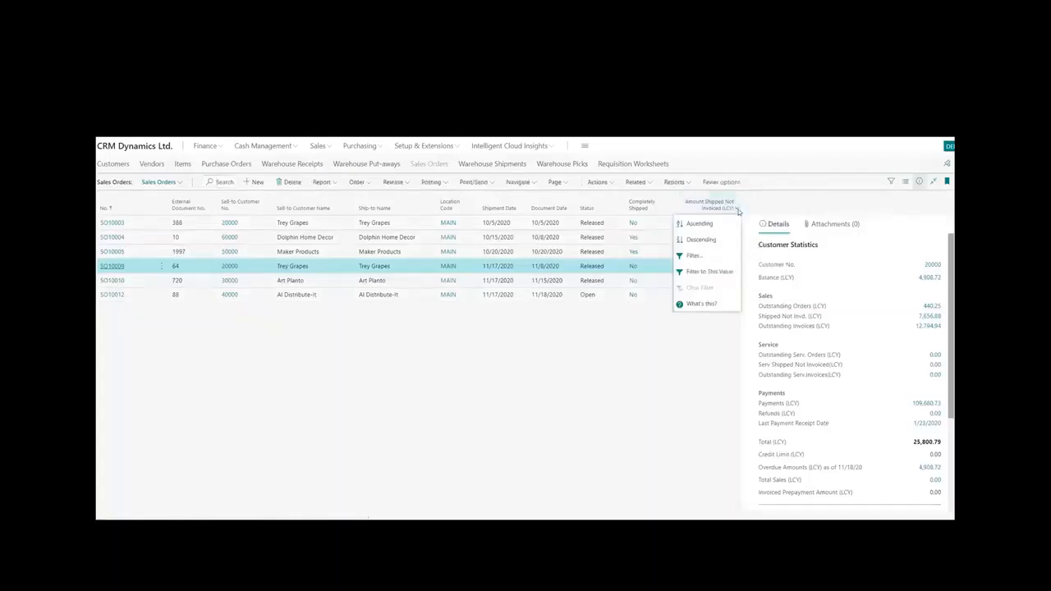
{"action": "left_click", "coordinate": [711, 259]}
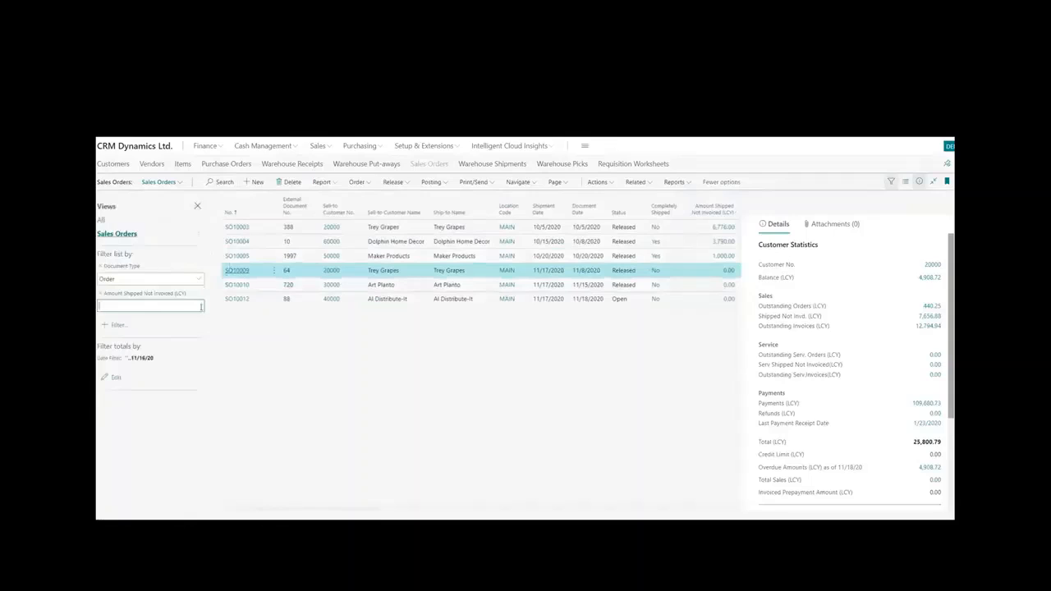
{"action": "type", "text": "<>0"}
{"action": "key", "text": "Return"}
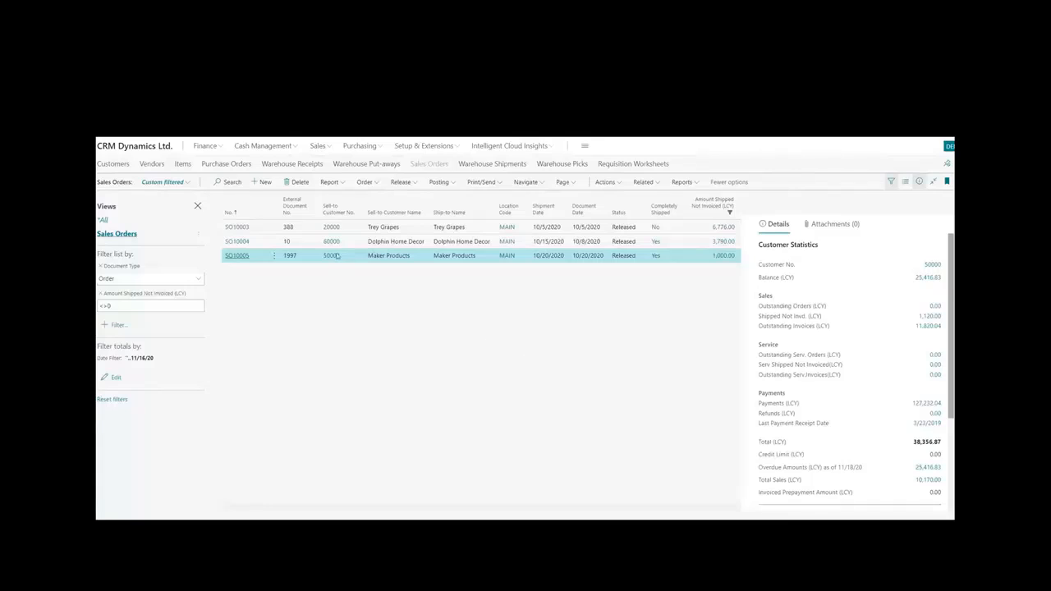
{"action": "left_click", "coordinate": [137, 149]}
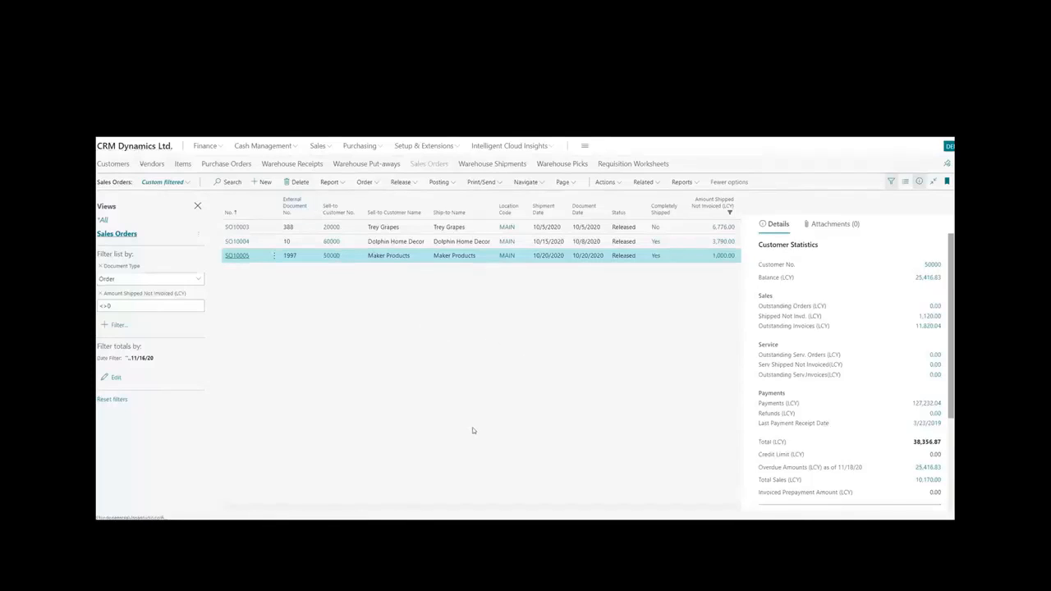